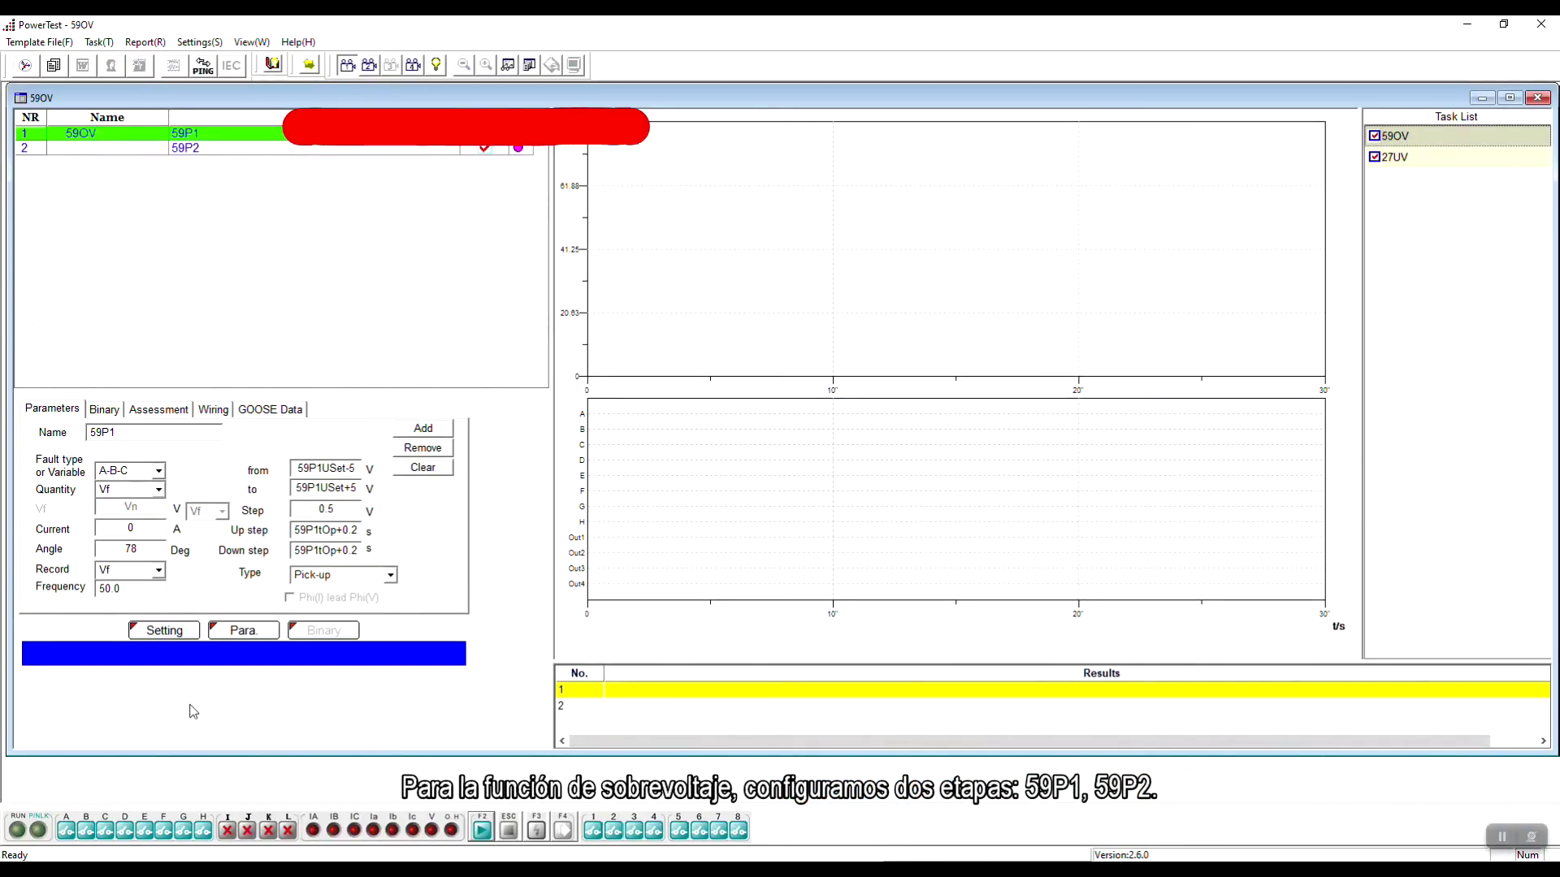
- Check the operating time and voltage settings of overvoltage stages 59P1 and 59P2 against the relay's settings, and accept them
{"action": "left_click", "coordinate": [177, 632]}
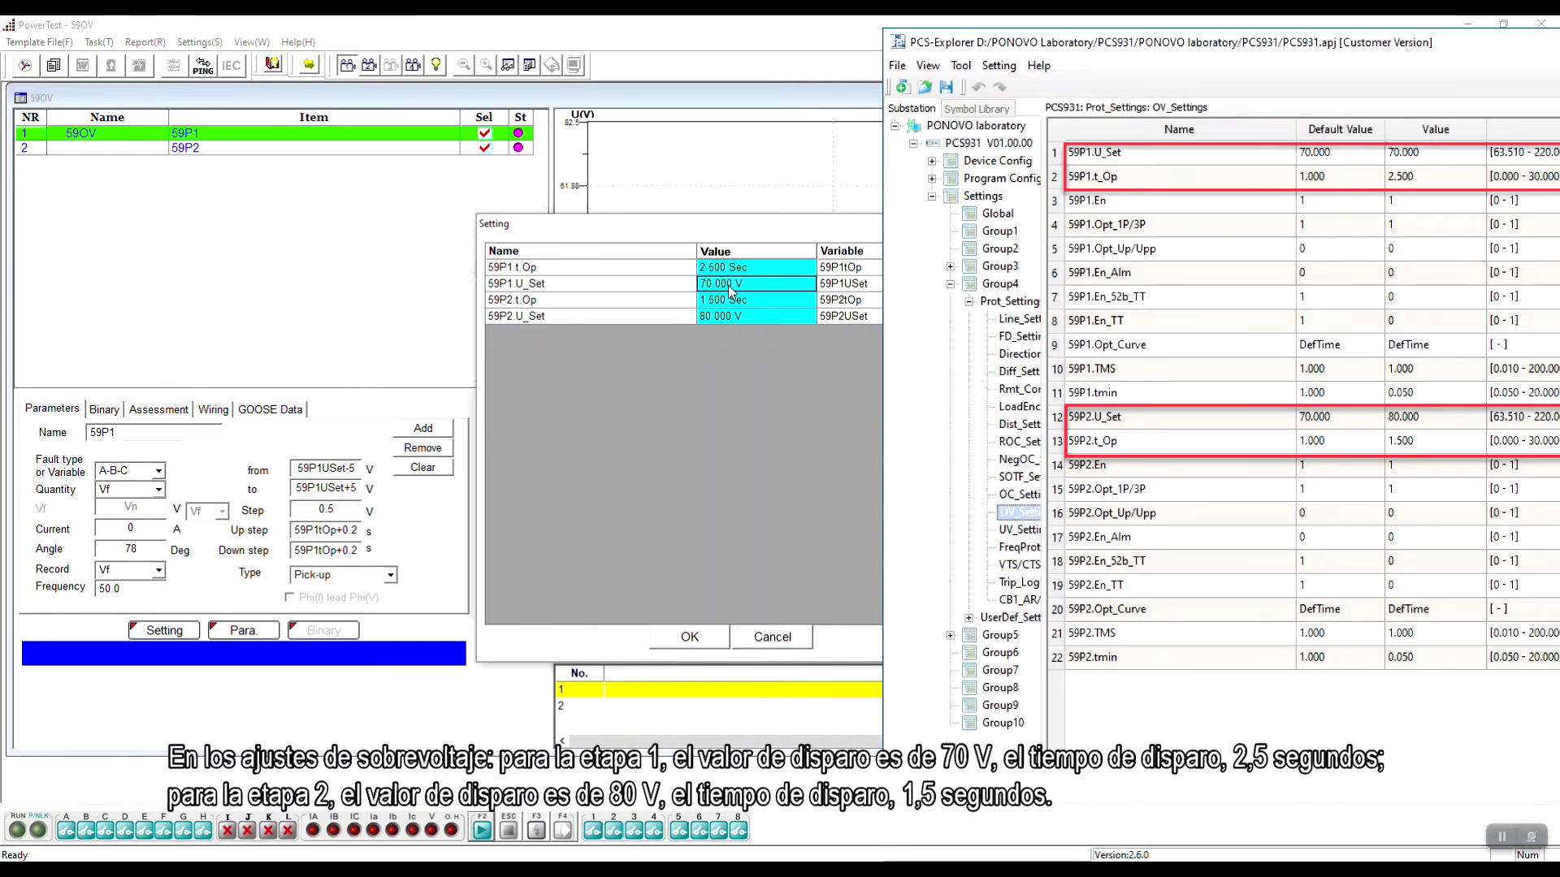
{"action": "left_click", "coordinate": [729, 268]}
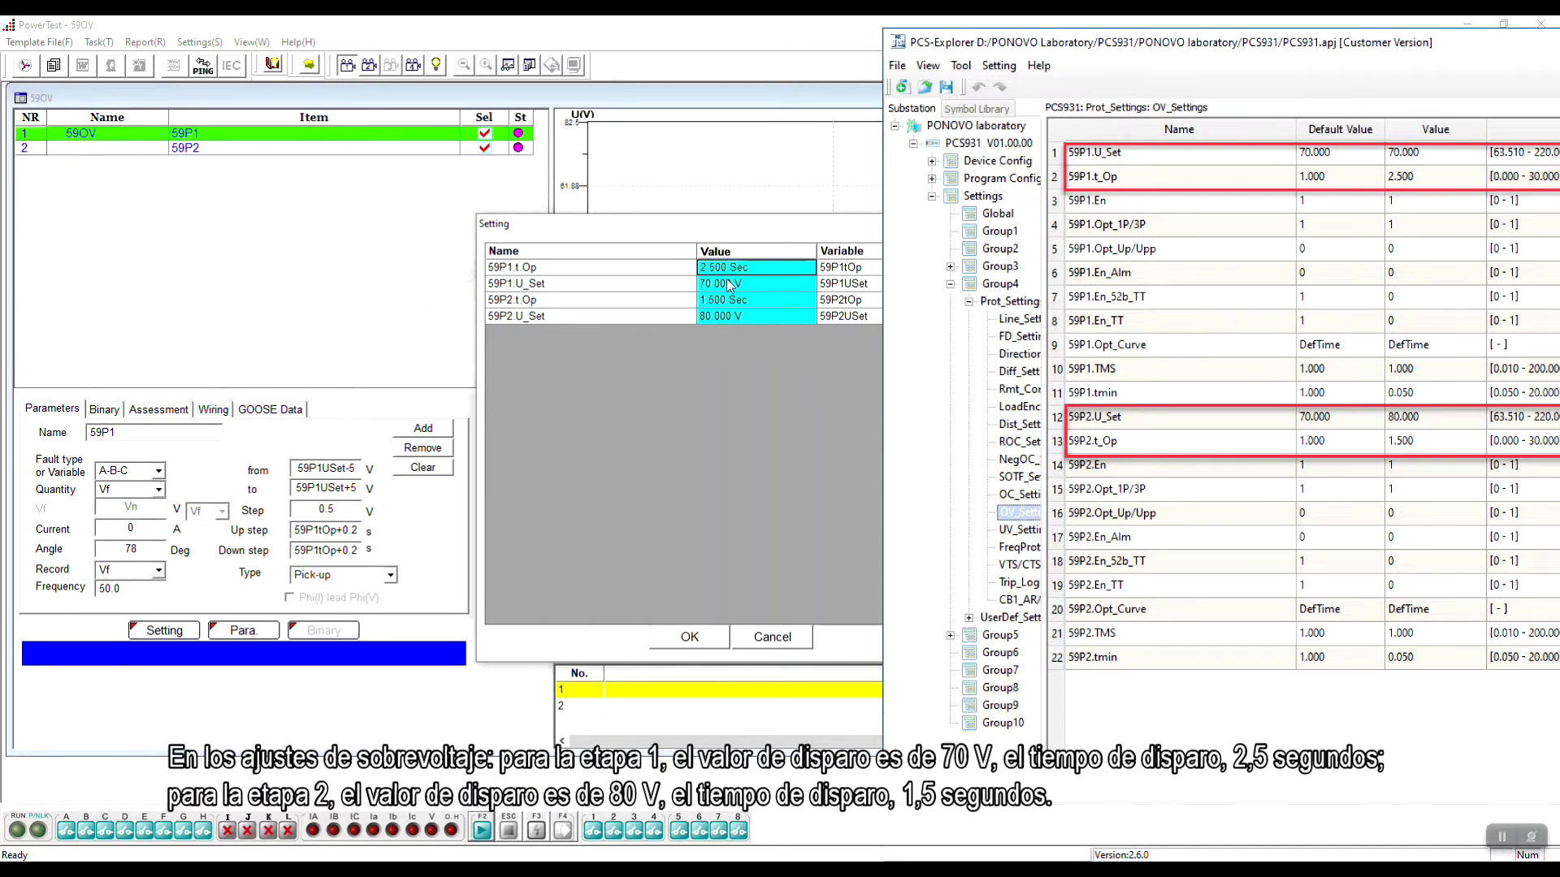
{"action": "left_click", "coordinate": [723, 301]}
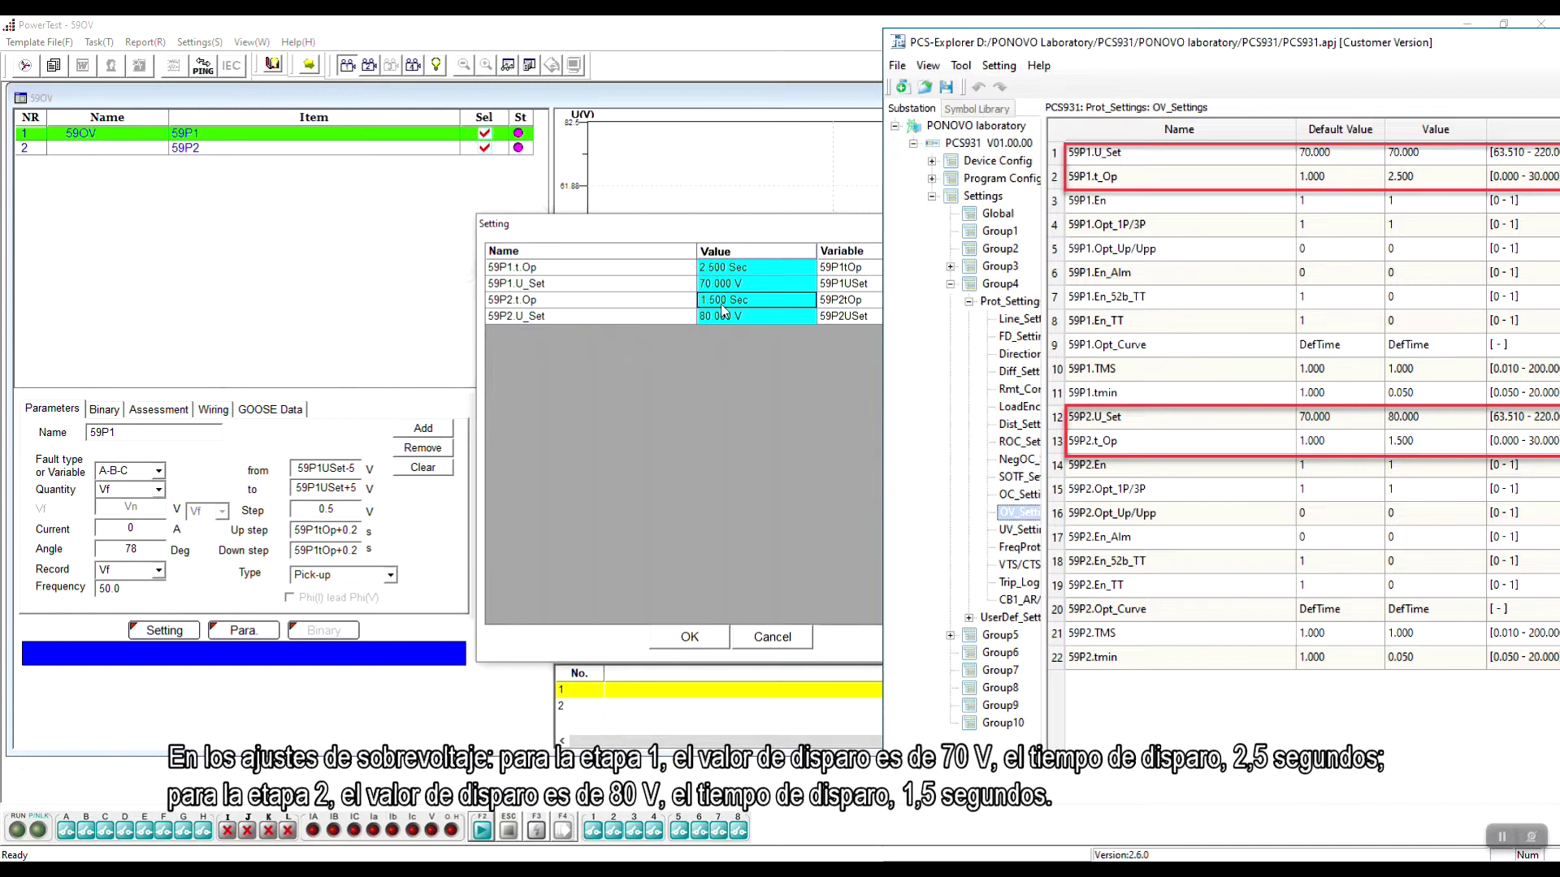
{"action": "left_click", "coordinate": [719, 319]}
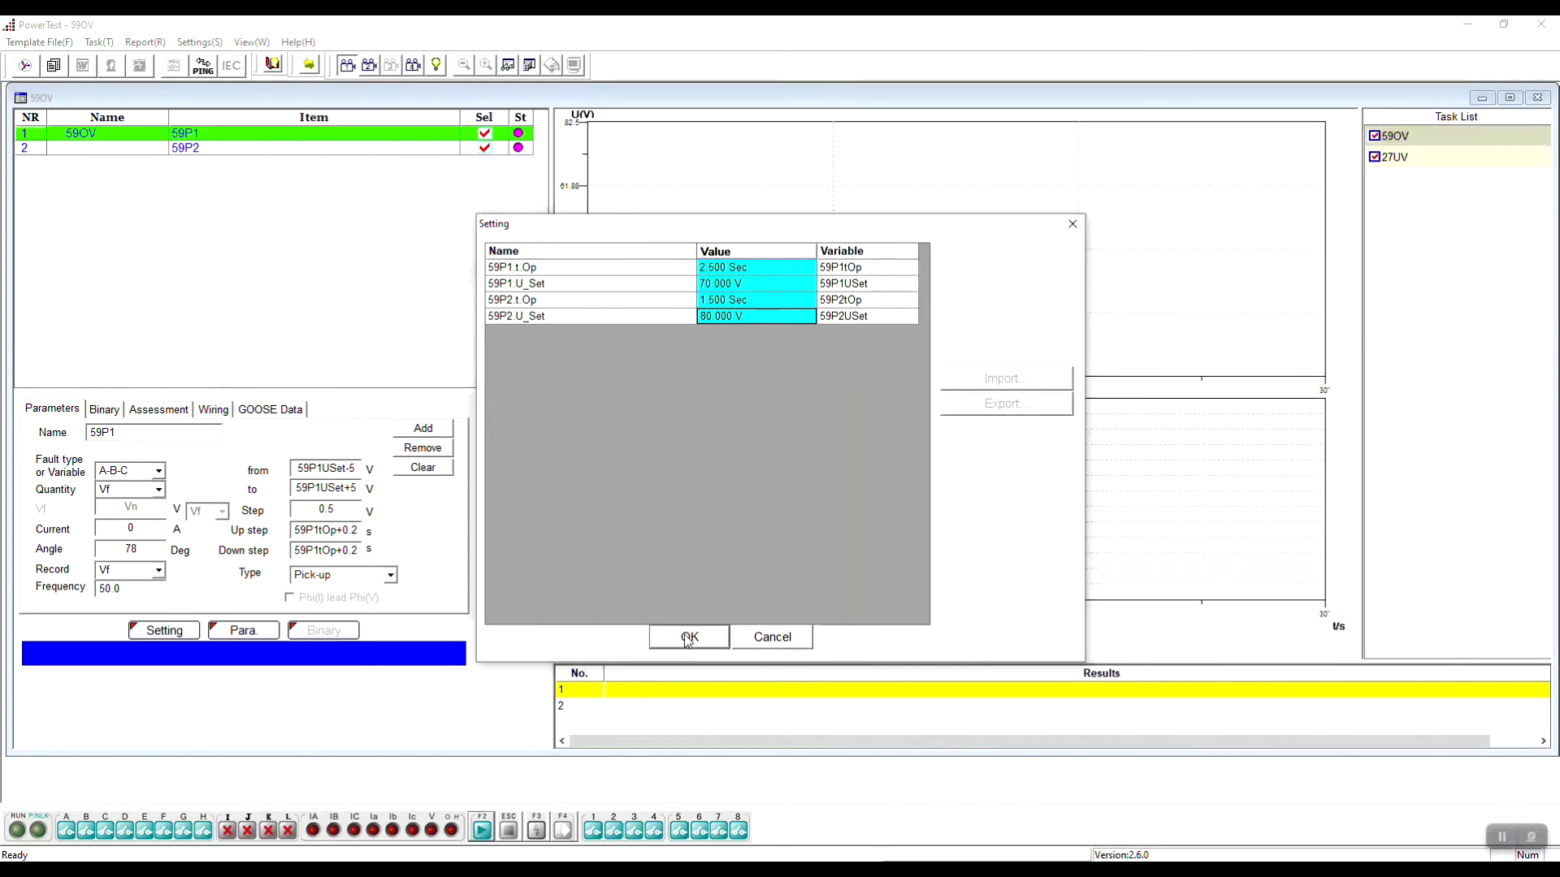
{"action": "left_click", "coordinate": [679, 638]}
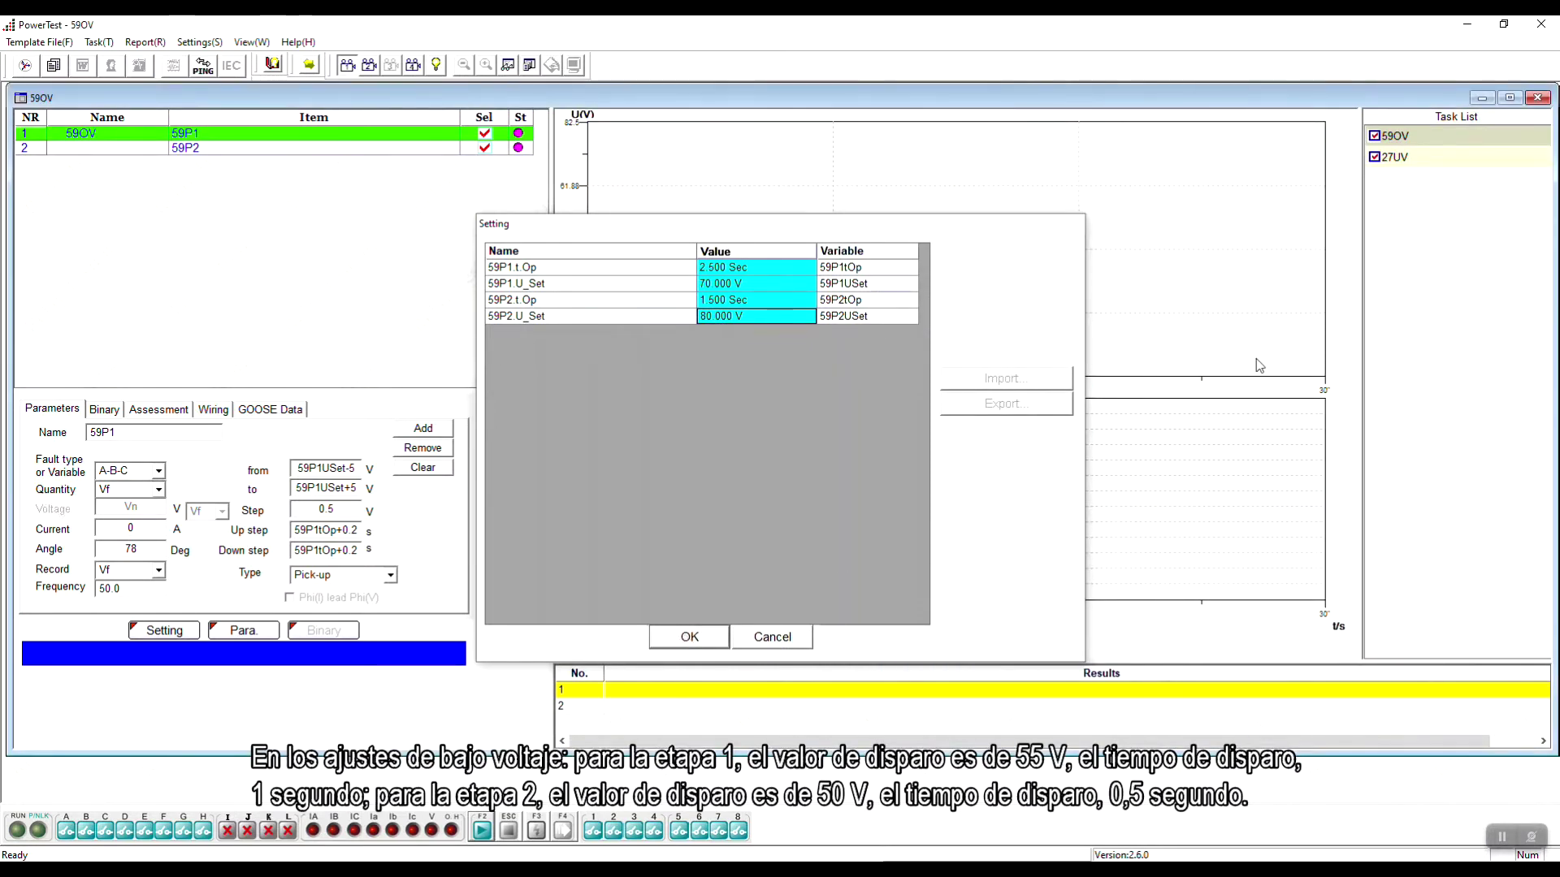
- Check the 27UV task's operating time and voltage settings for stages 27P1 and 27P2 against the relay's settings, and accept them
{"action": "left_click", "coordinate": [1394, 157]}
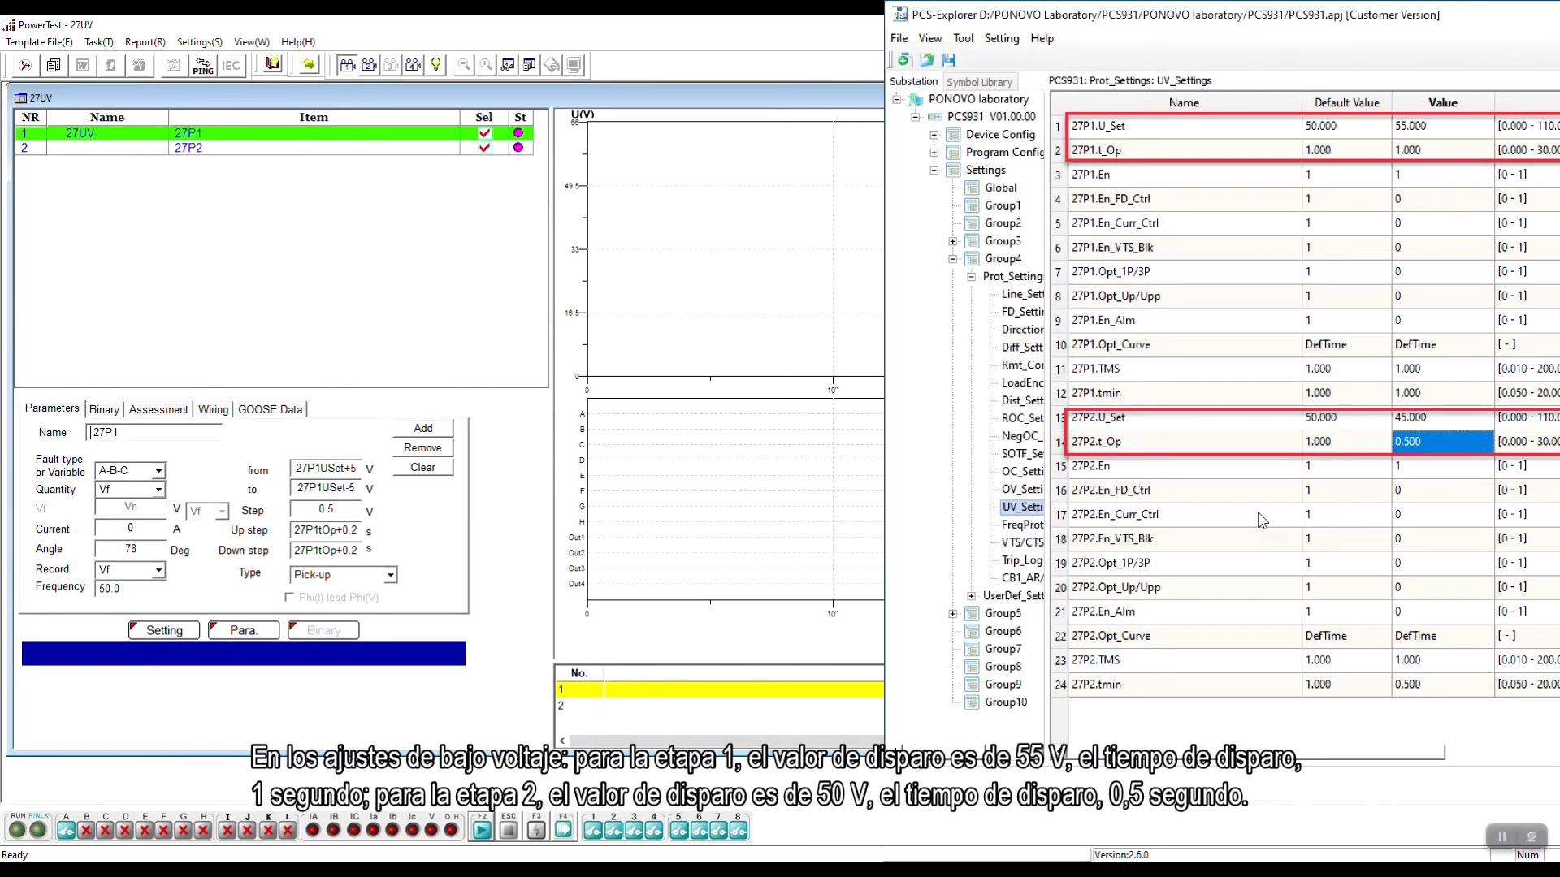
{"action": "left_click", "coordinate": [165, 631]}
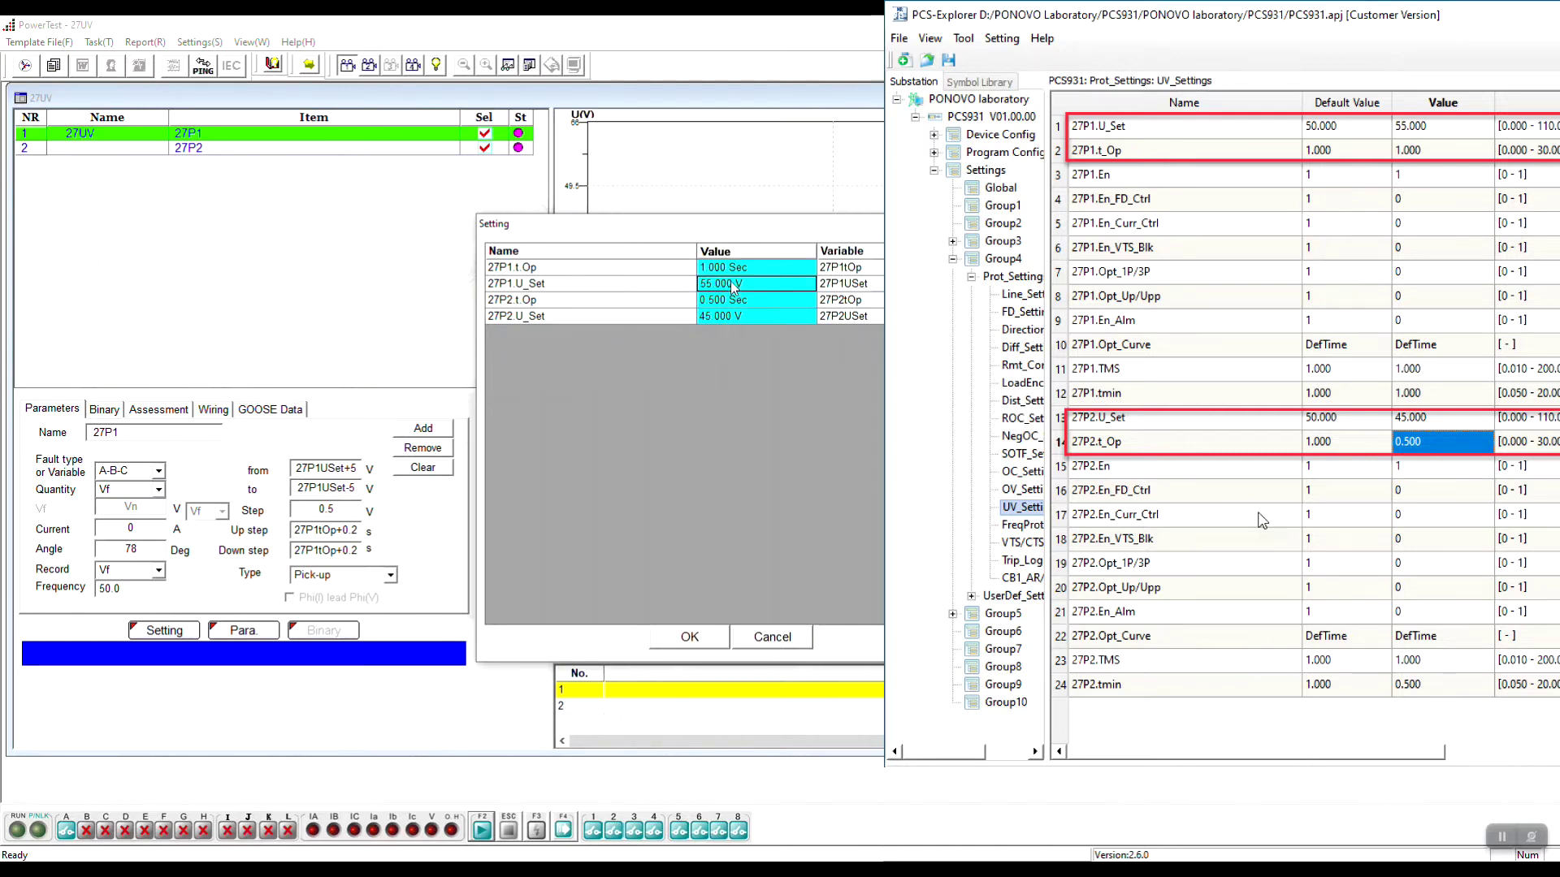
{"action": "left_click", "coordinate": [735, 271]}
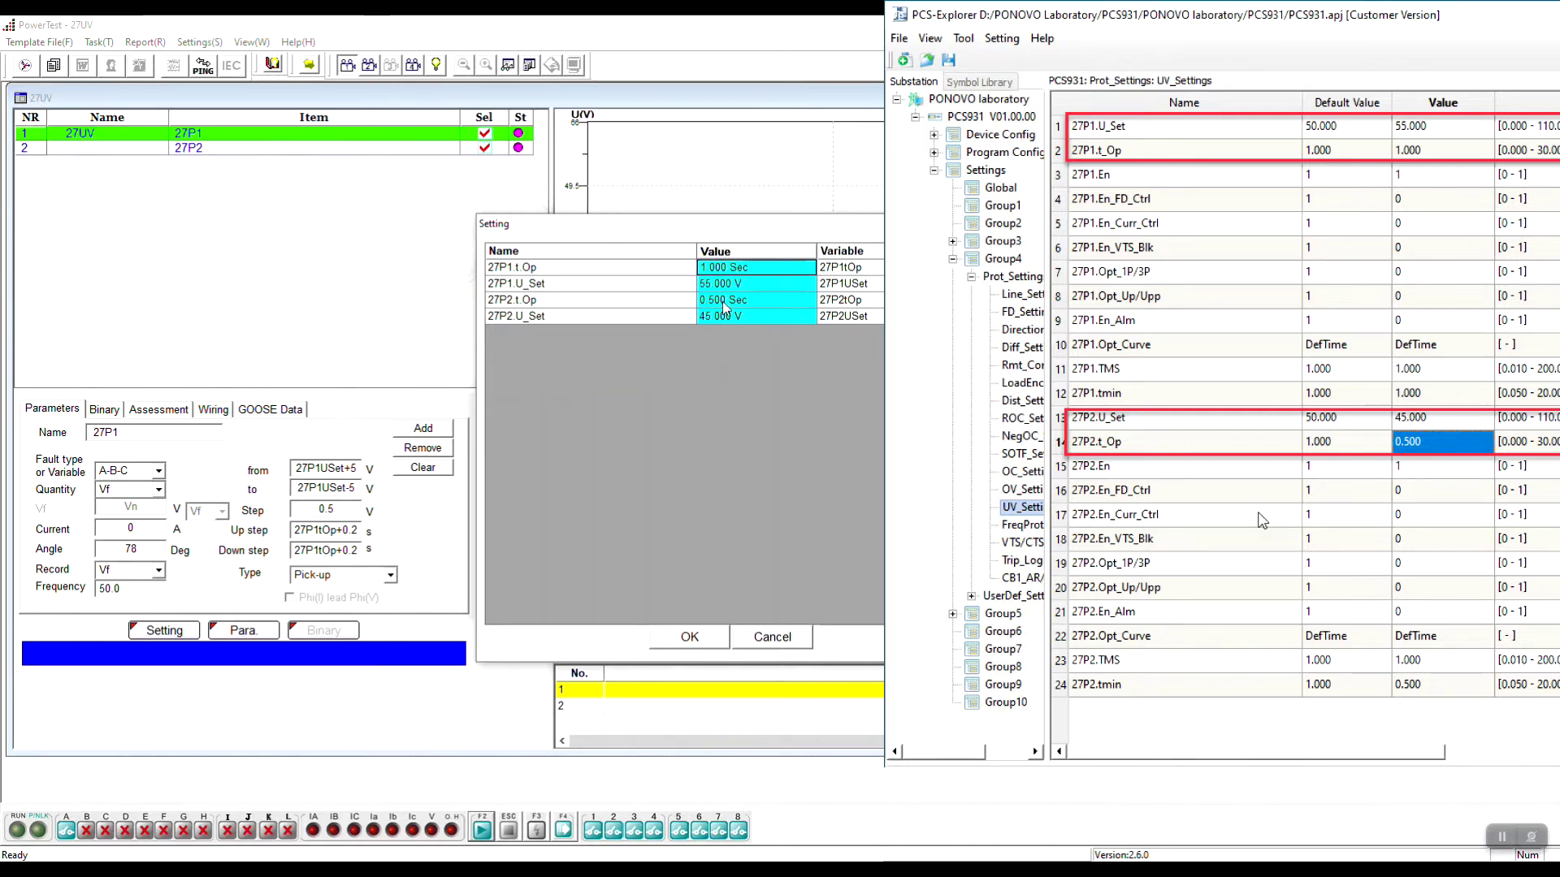
{"action": "left_click", "coordinate": [725, 306]}
{"action": "left_click", "coordinate": [725, 319]}
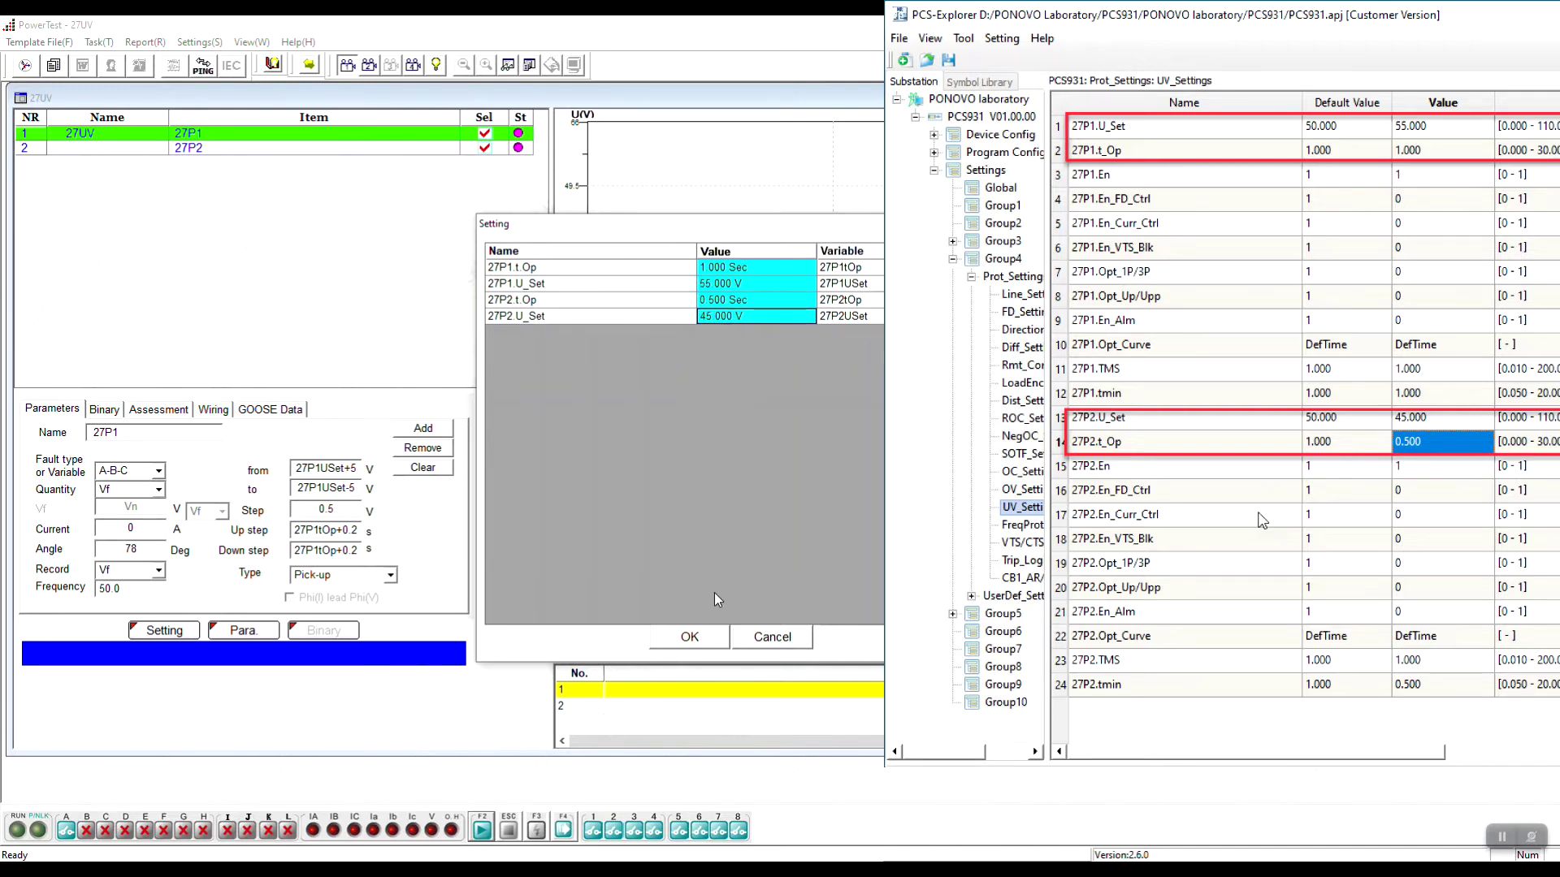
{"action": "left_click", "coordinate": [689, 638]}
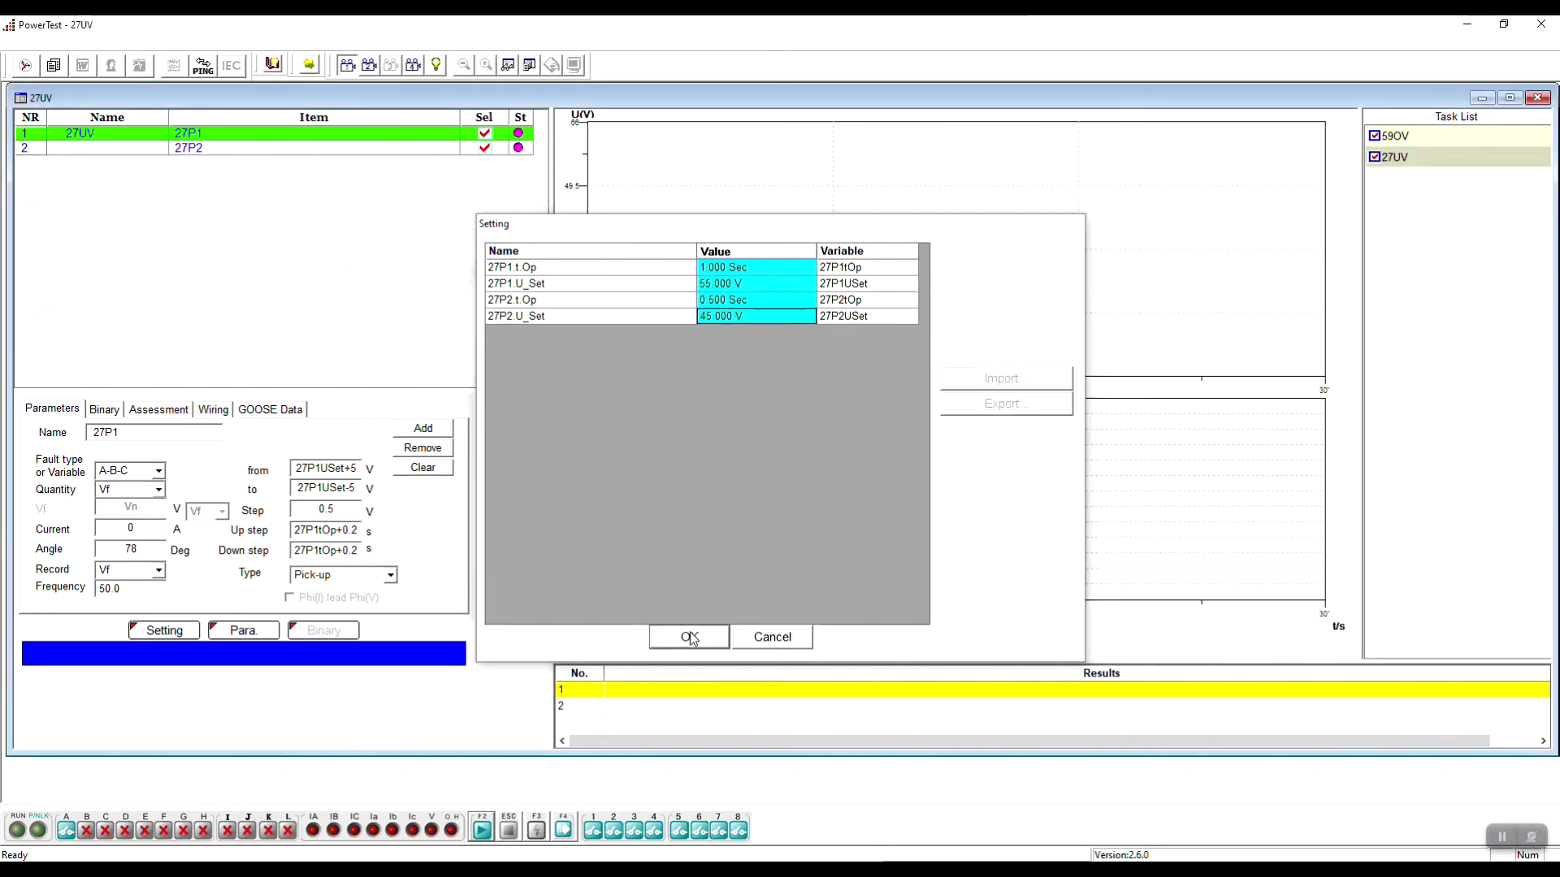
- Run the selected 59OV and 27UV tests, keeping the relay's camera view beside the voltage graph
{"action": "left_click", "coordinate": [483, 830]}
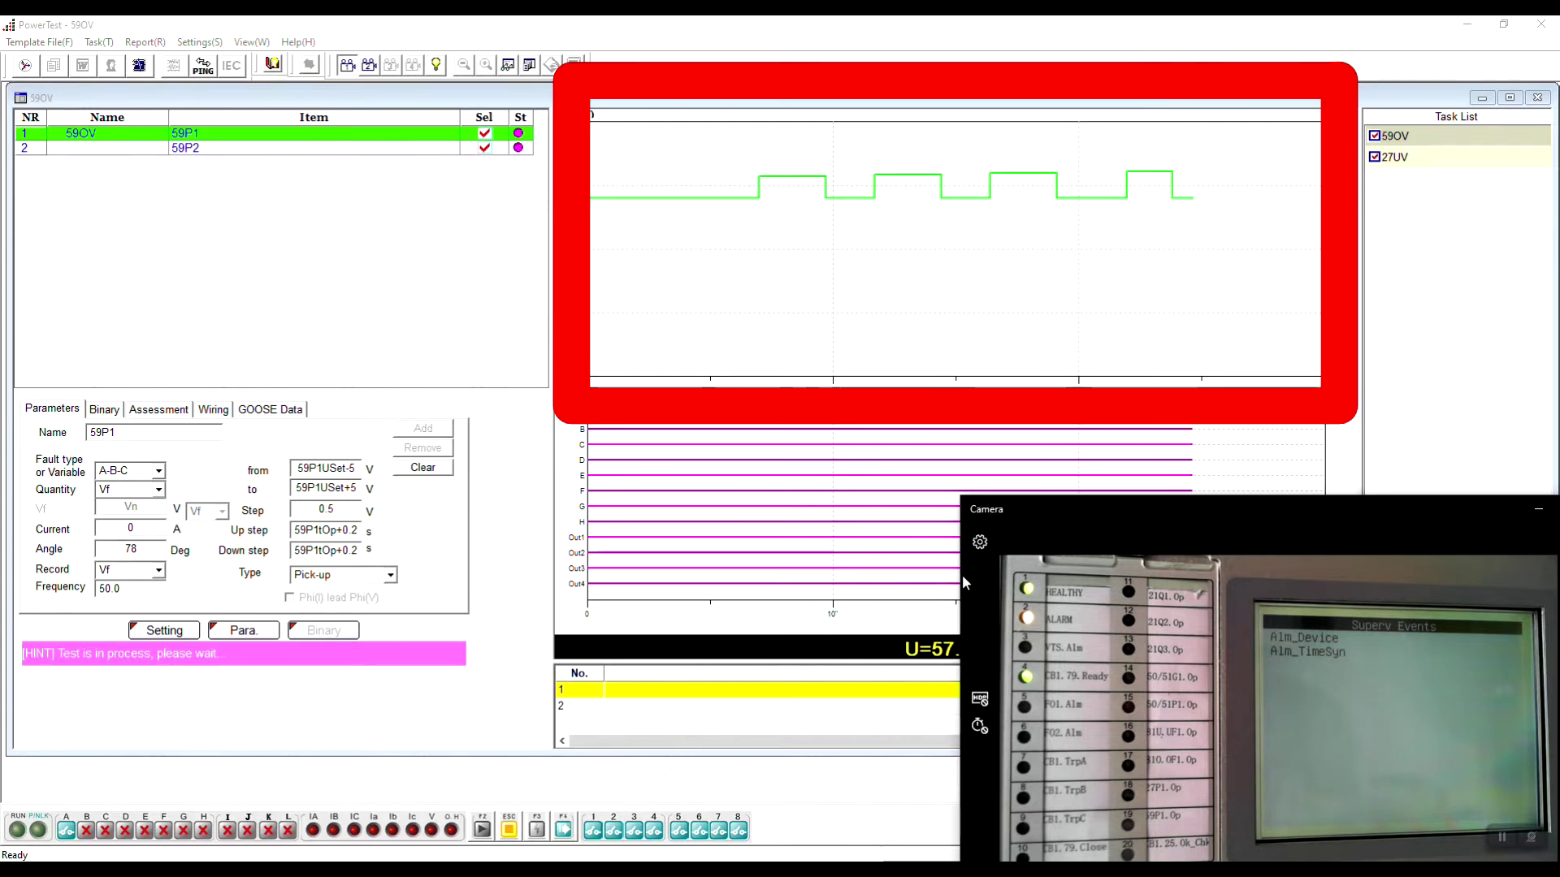
{"action": "left_click_drag", "start_coordinate": [962, 573], "coordinate": [989, 575]}
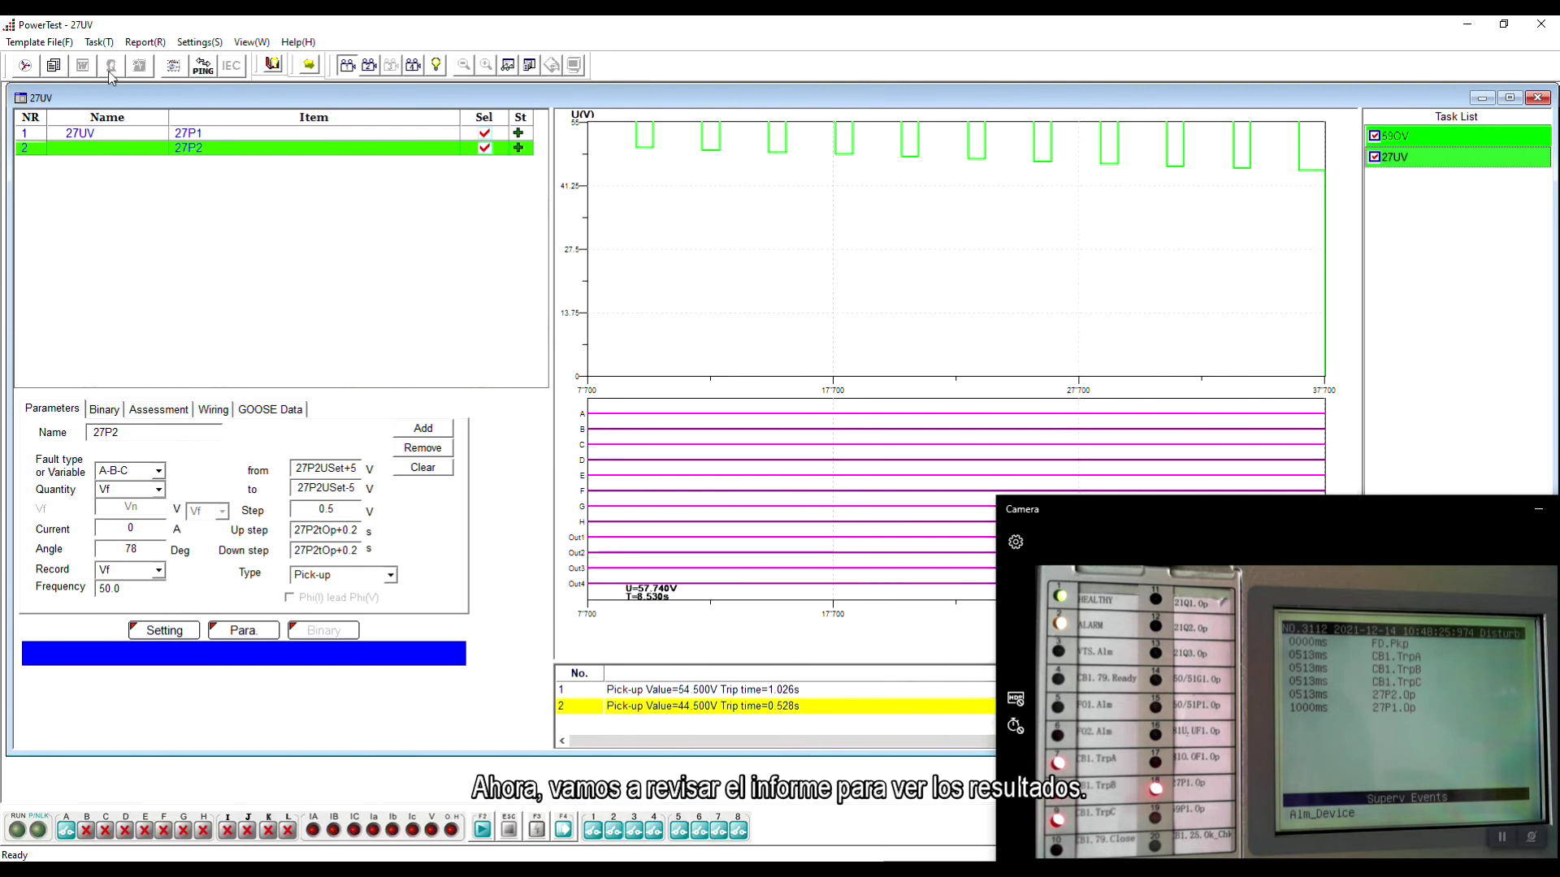
- Review the 59OV results and the full test report covering all overvoltage and undervoltage stages, and close the report
{"action": "double_click", "coordinate": [1434, 143]}
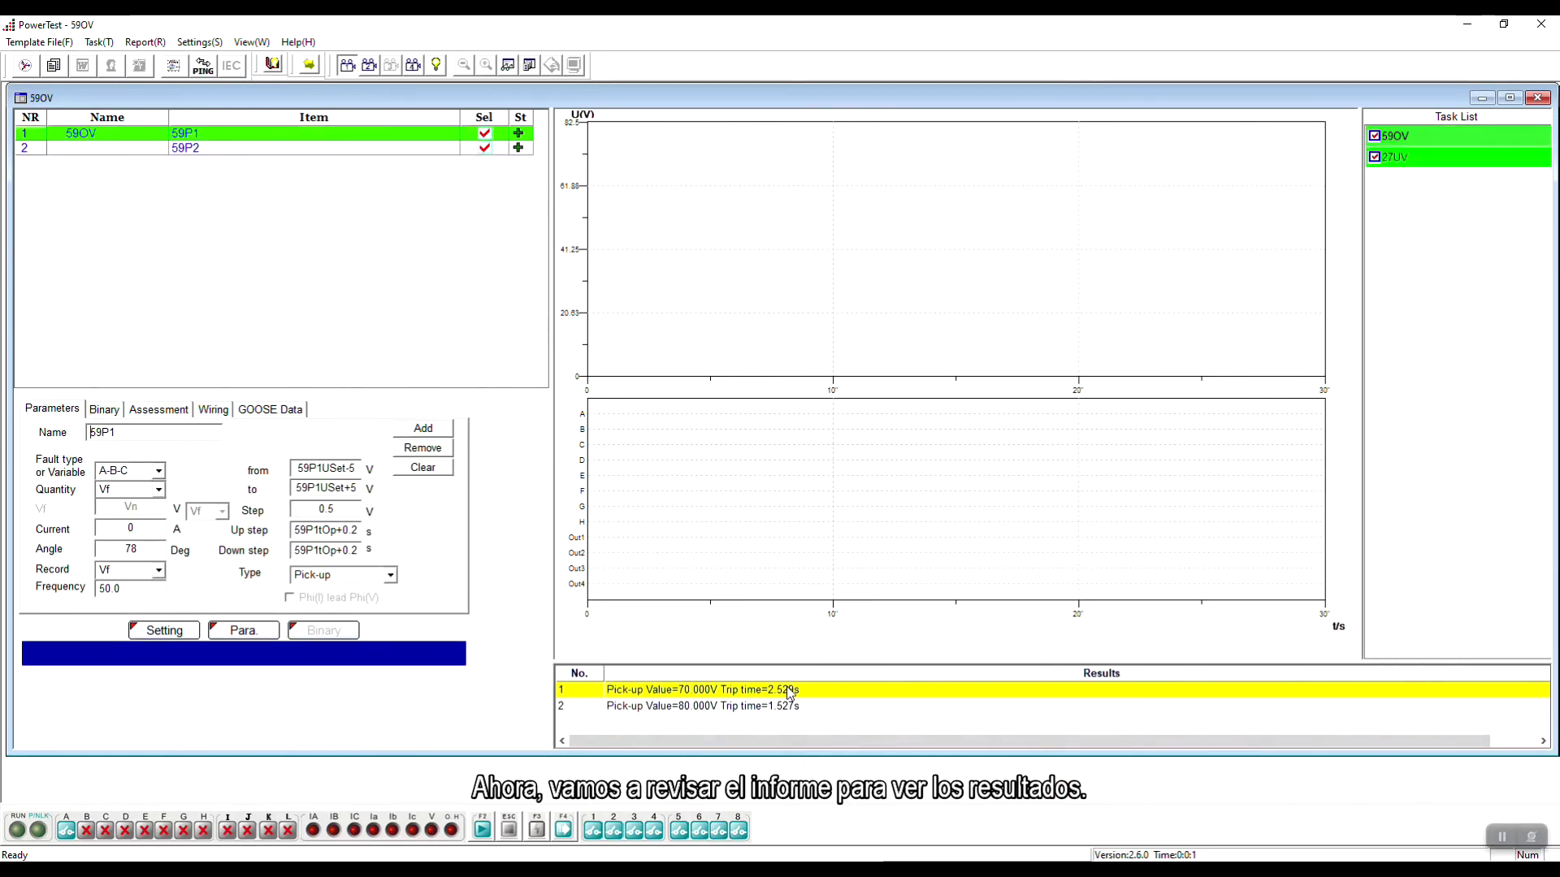
{"action": "left_click", "coordinate": [54, 65]}
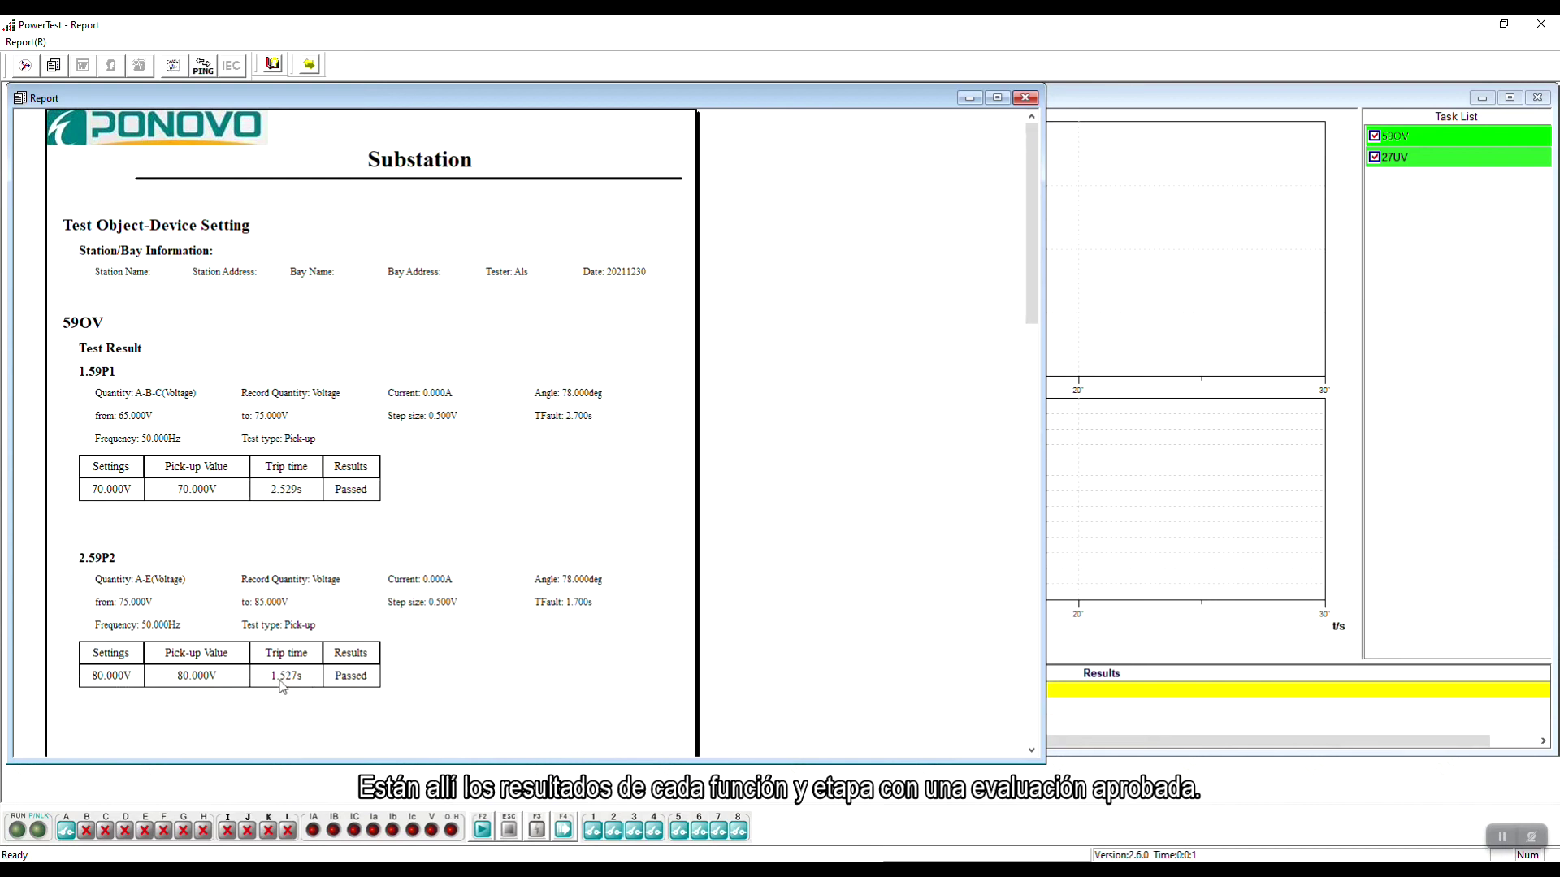
{"action": "scroll", "coordinate": [456, 599], "scroll_direction": "down", "scroll_amount": 15}
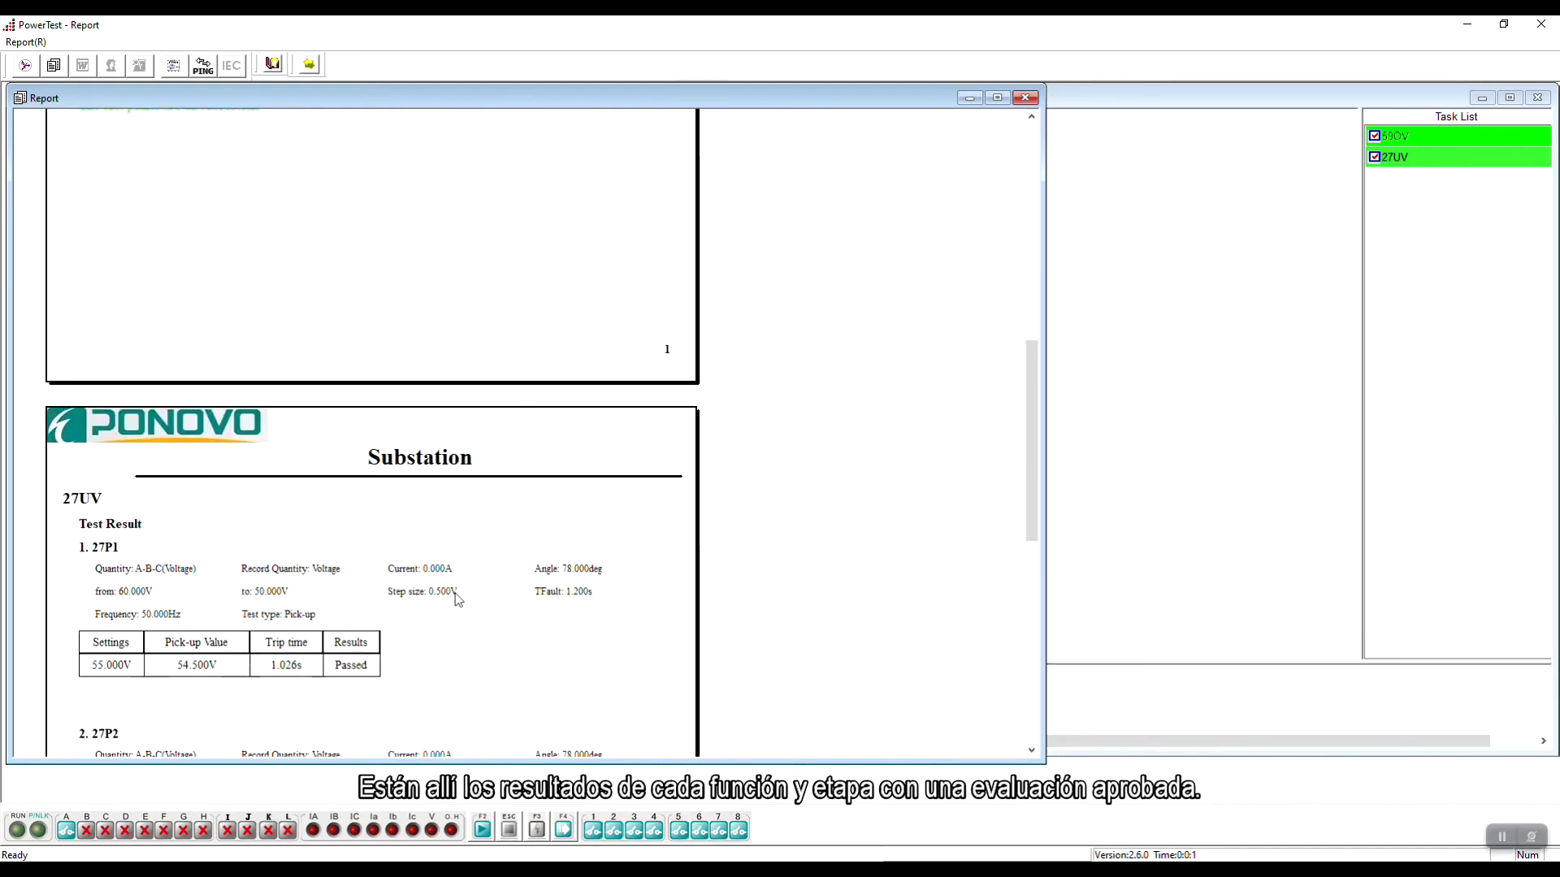
{"action": "scroll", "coordinate": [455, 599], "scroll_direction": "down", "scroll_amount": 1}
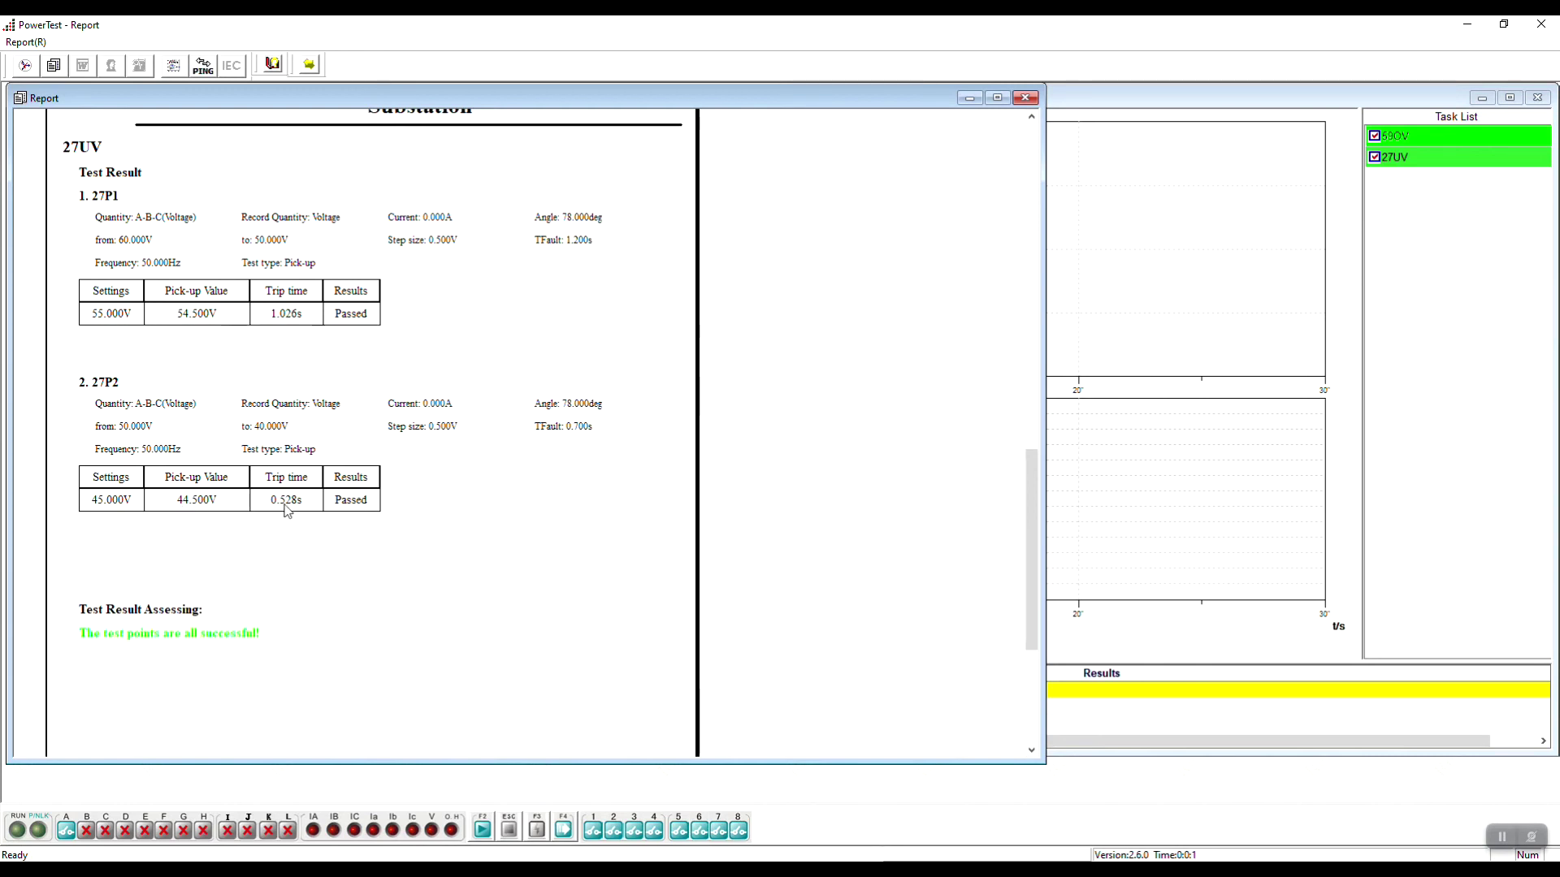
{"action": "scroll", "coordinate": [587, 556], "scroll_direction": "down", "scroll_amount": 5}
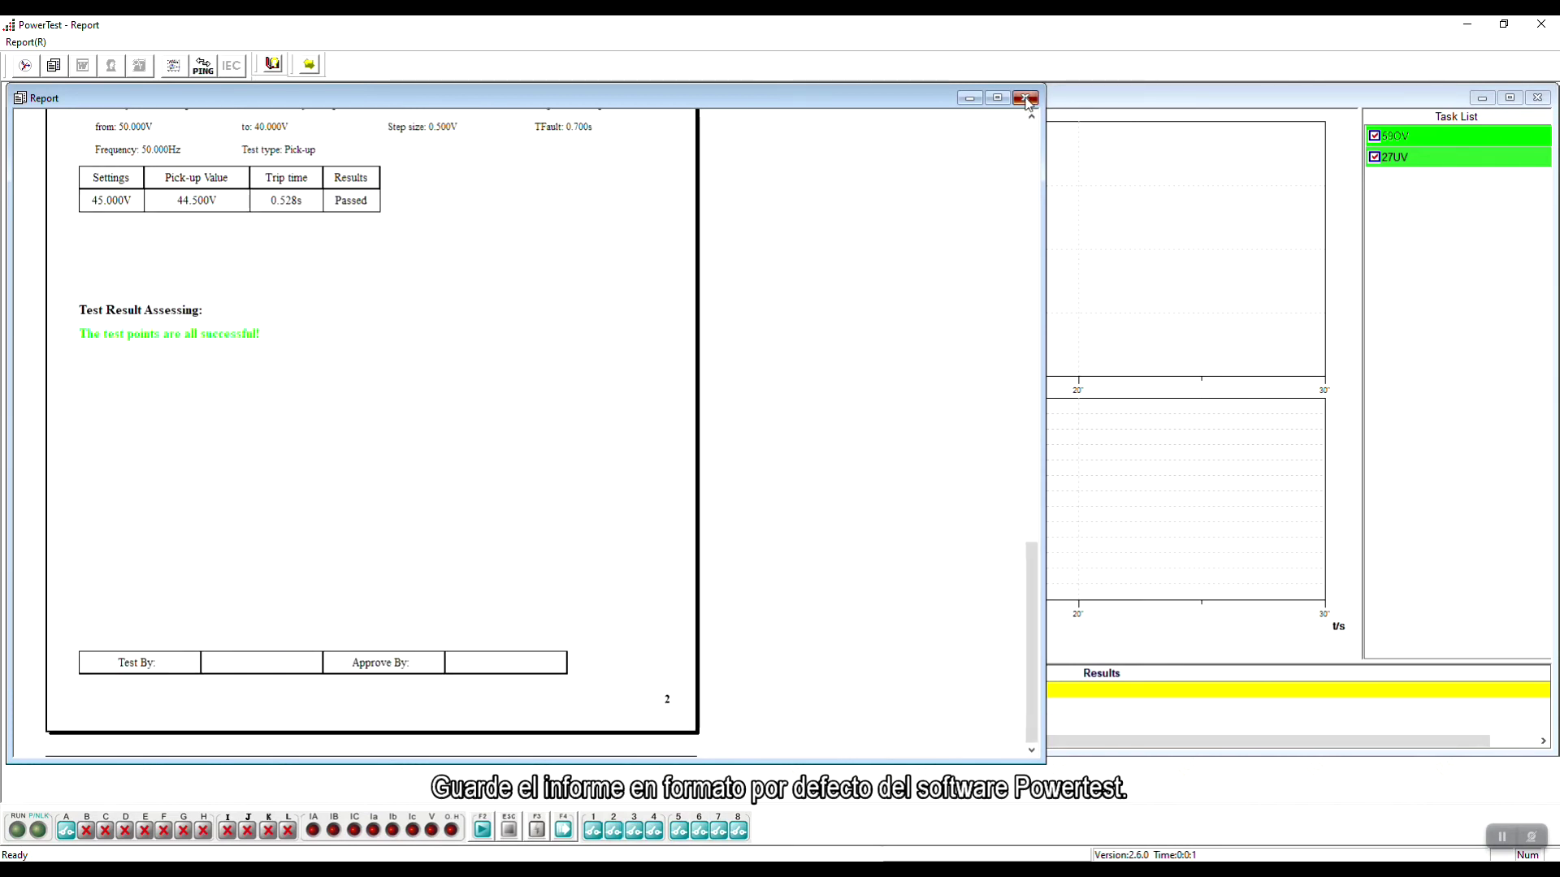
{"action": "left_click", "coordinate": [1025, 98]}
- Save the report as a Test report (*.rpt) named "PCS931 59OV & 27UV" in the desktop's New folder
{"action": "left_click", "coordinate": [144, 41]}
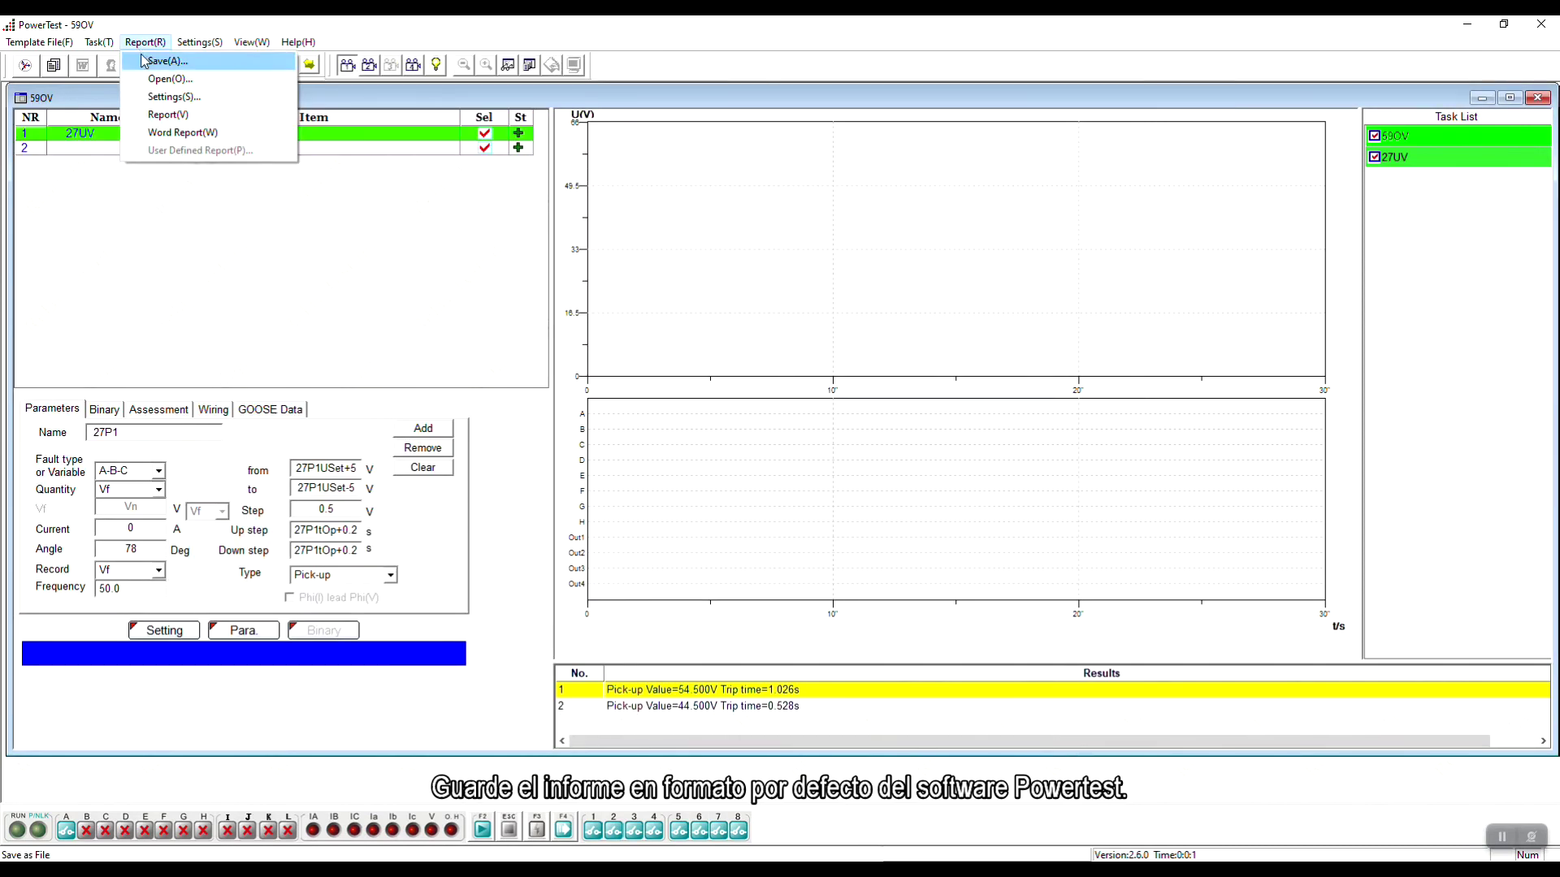
{"action": "left_click", "coordinate": [143, 60]}
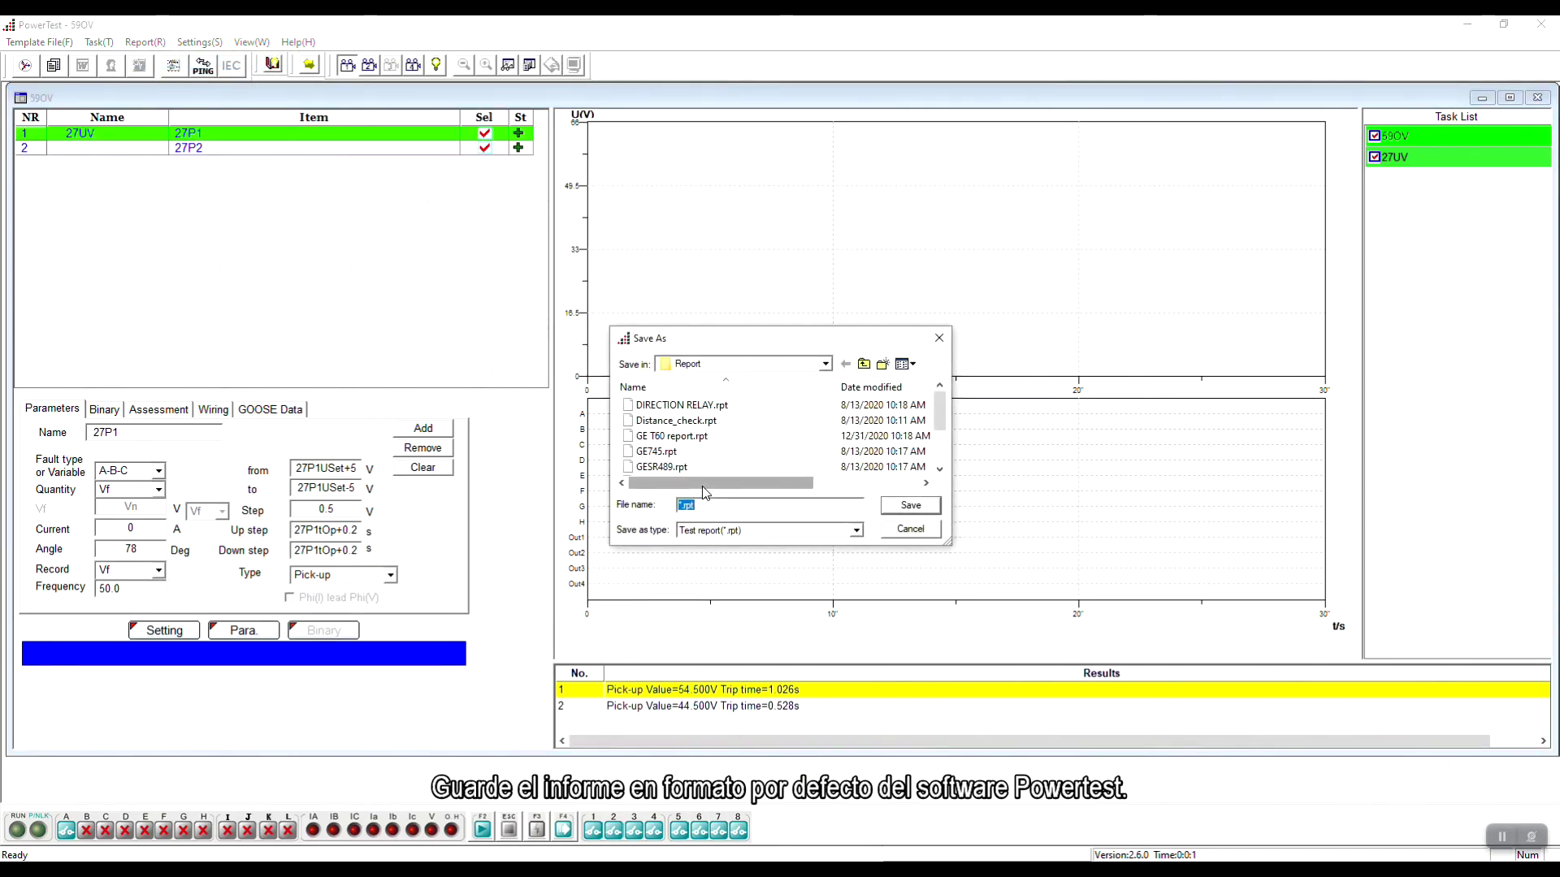
{"action": "left_click", "coordinate": [866, 365]}
{"action": "left_click", "coordinate": [866, 364]}
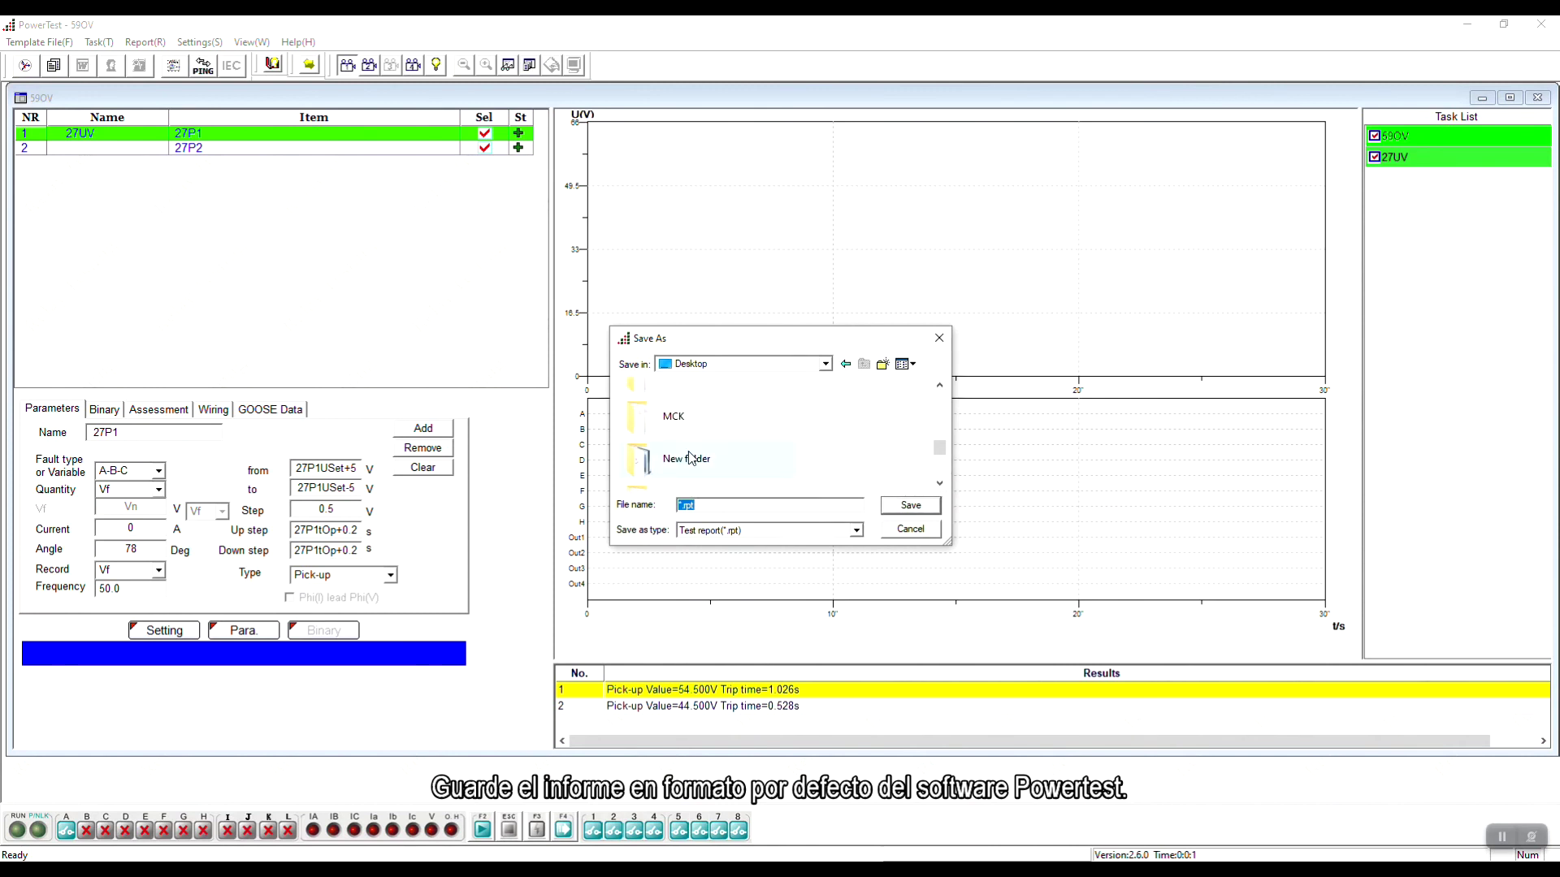
{"action": "double_click", "coordinate": [696, 459]}
{"action": "left_click", "coordinate": [711, 505]}
{"action": "type", "text": "PCS931 OV & UV"}
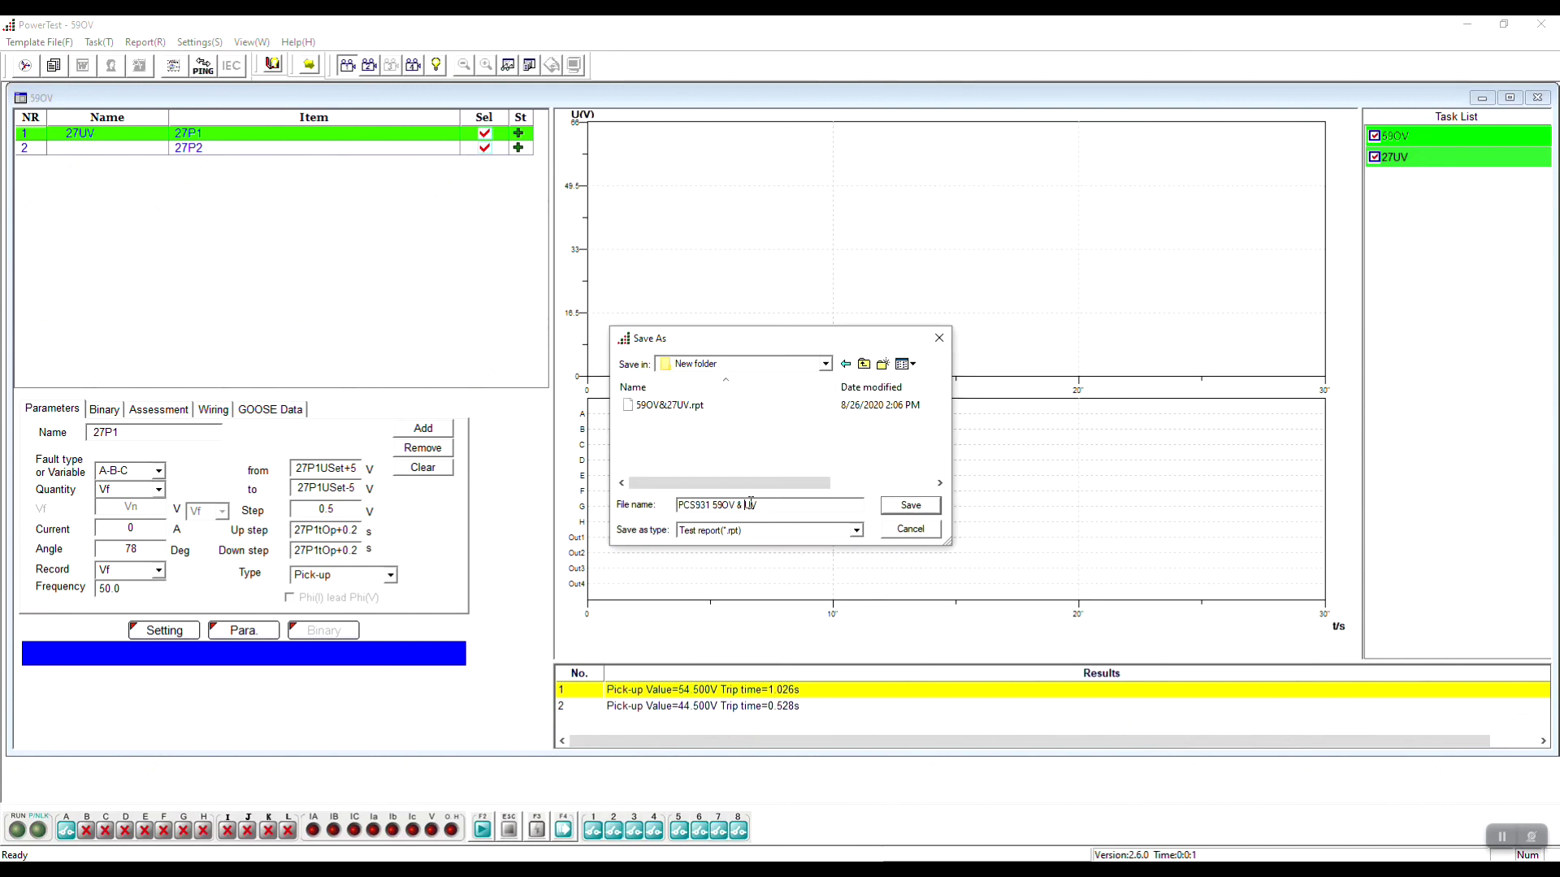
{"action": "left_click", "coordinate": [781, 536]}
{"action": "left_click", "coordinate": [912, 506]}
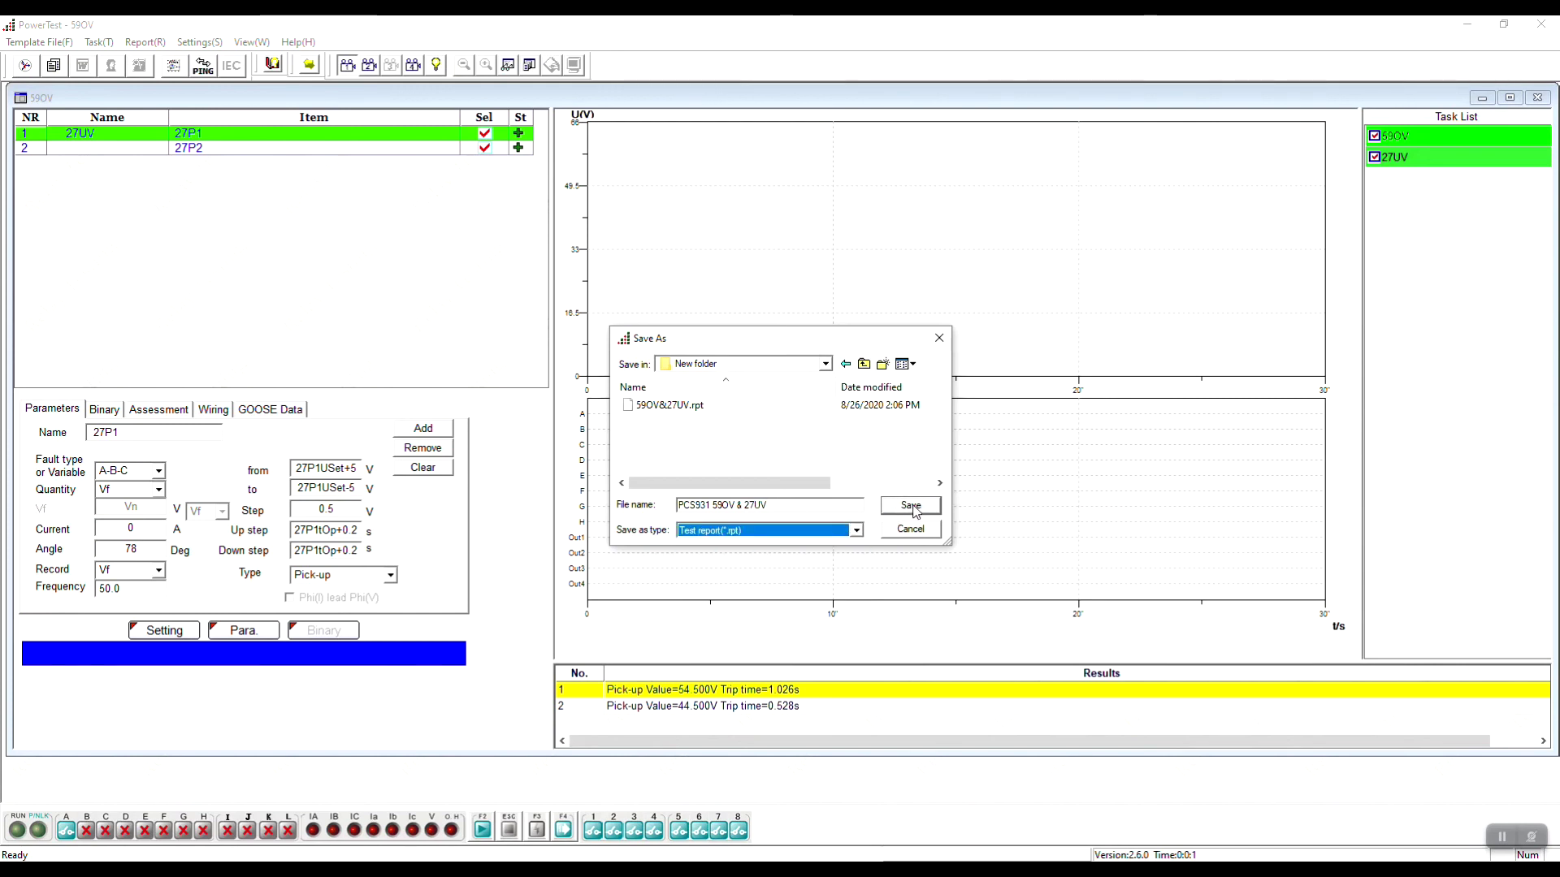
{"action": "left_click", "coordinate": [911, 507]}
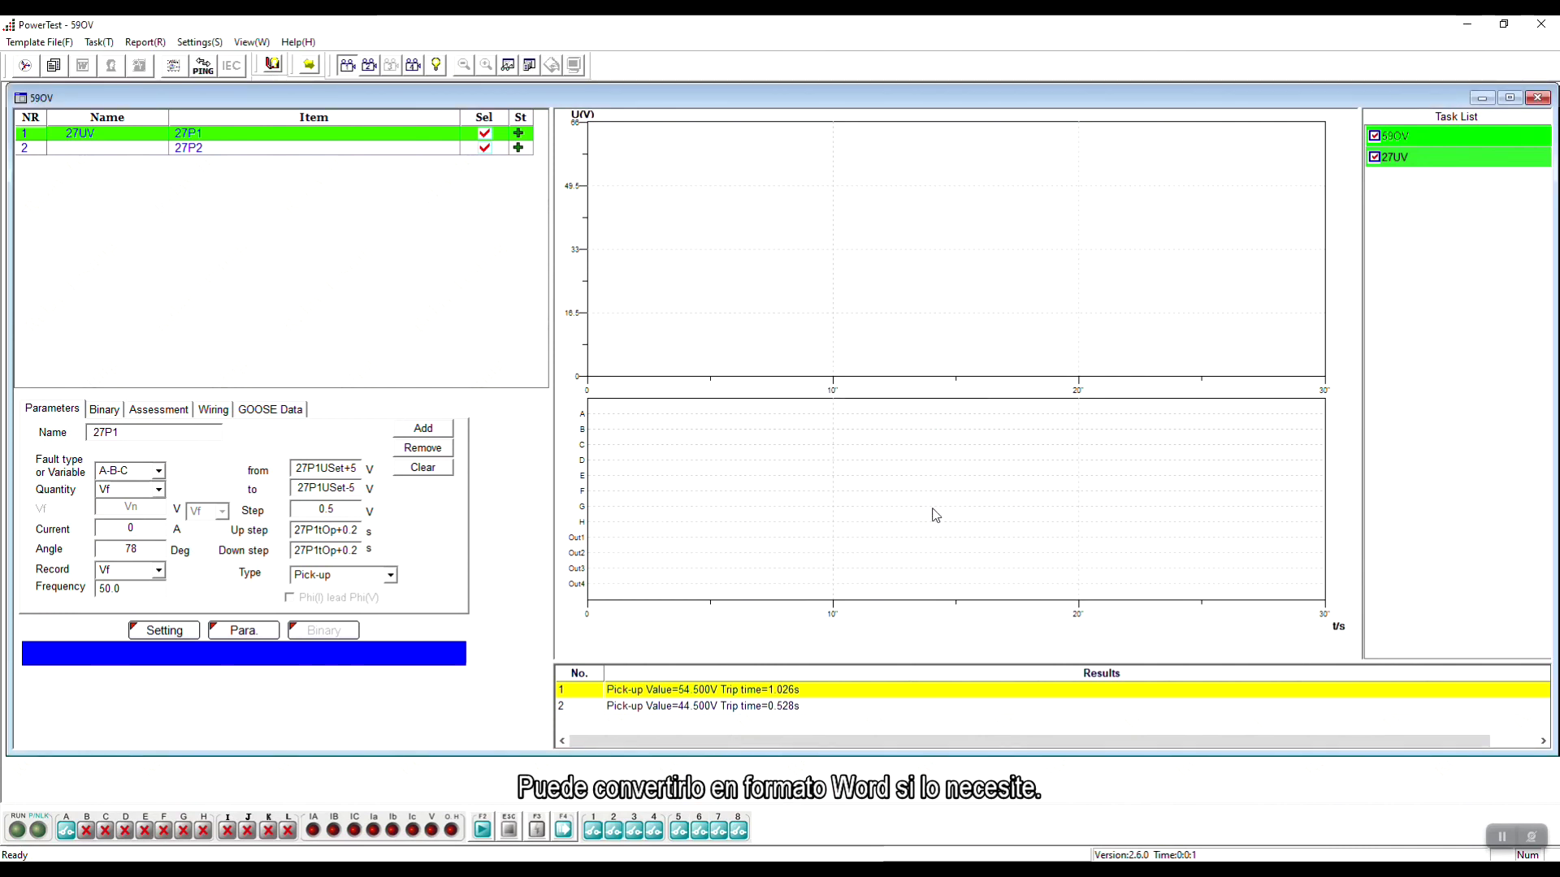
- Generate the Word version of the test report
{"action": "left_click", "coordinate": [147, 42]}
{"action": "left_click", "coordinate": [170, 131]}
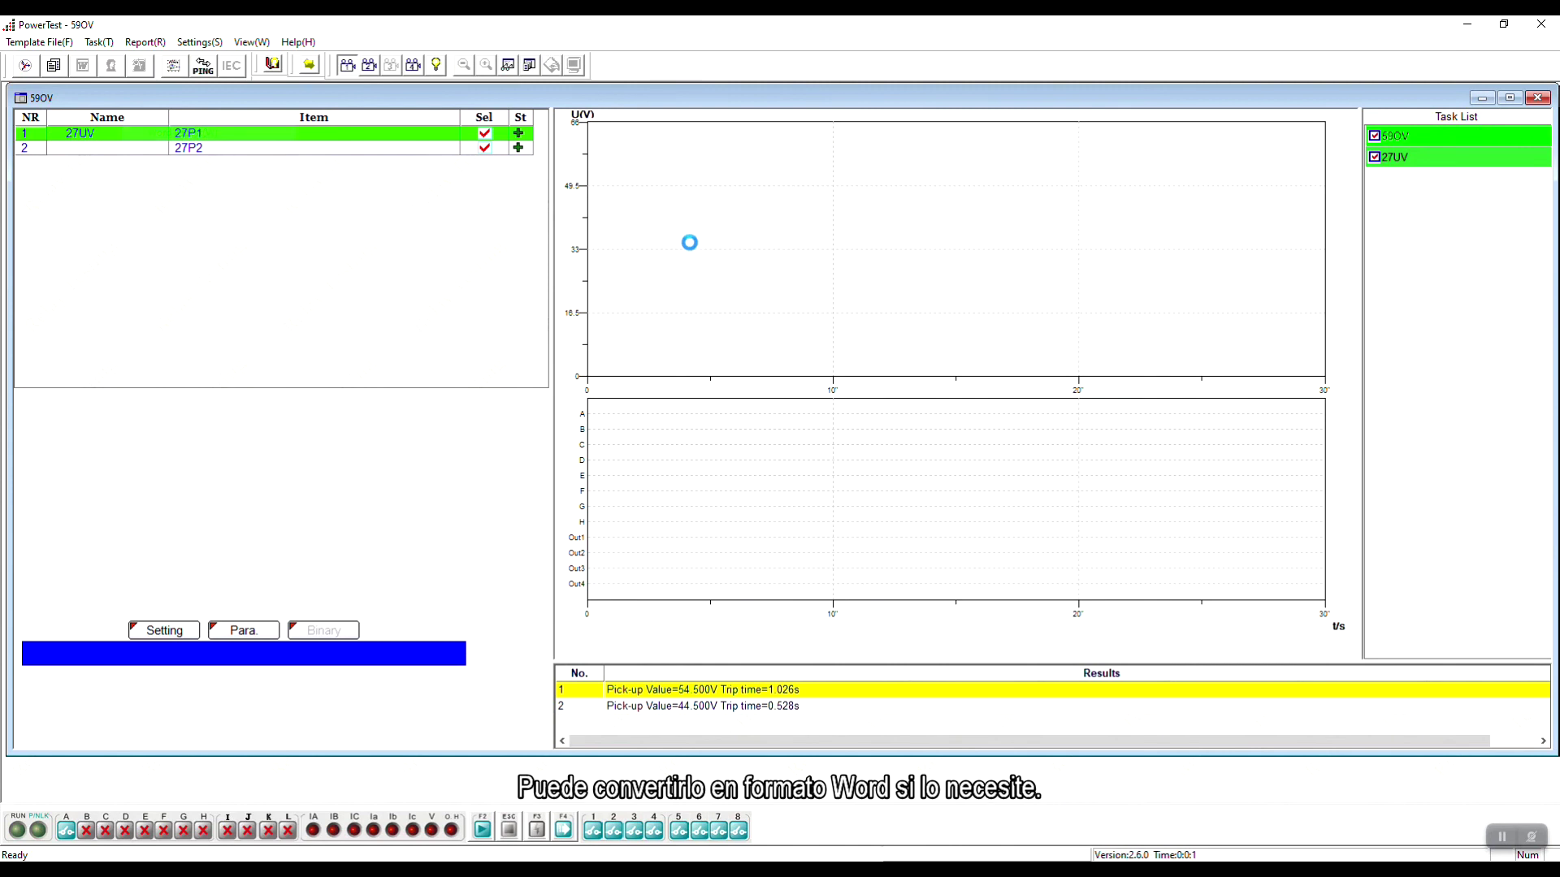